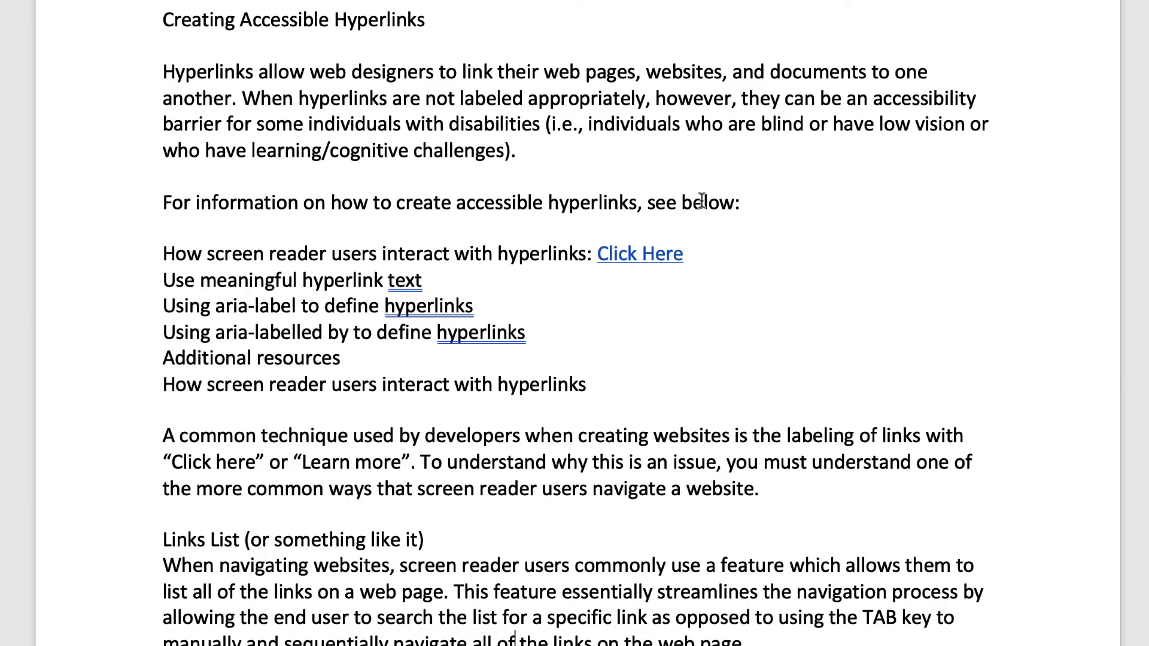
Change the first link's Text to Display from 'Click Here' to 'Screen Reader Example' via Edit Hyperlink
right_click(658, 255)
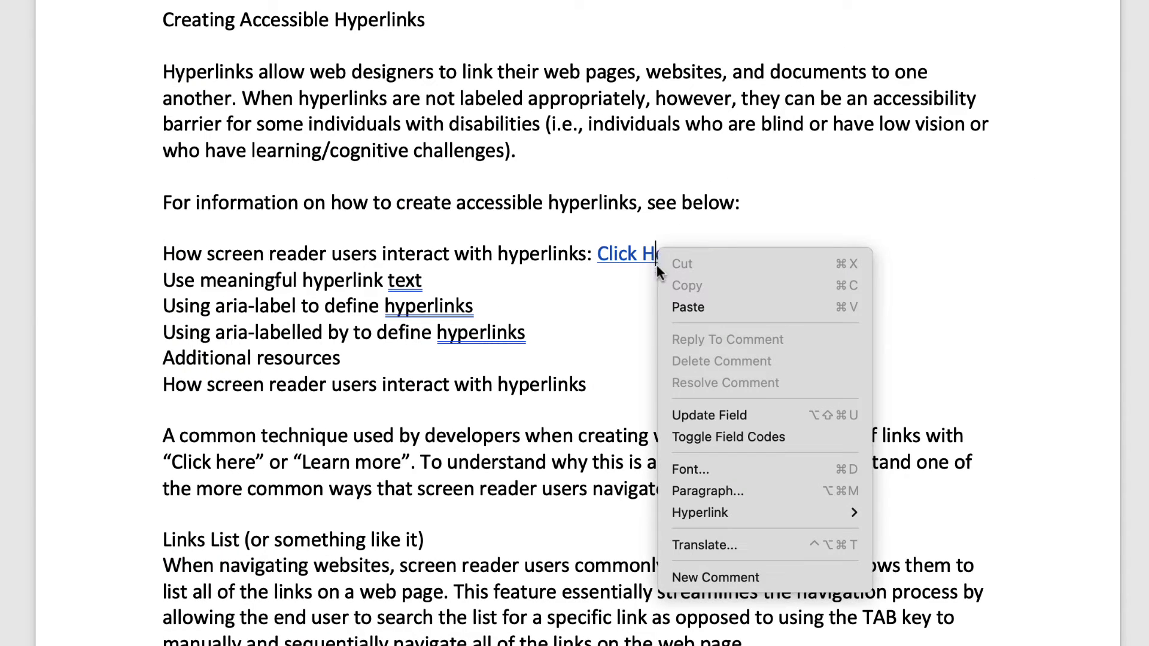
mouse_move(701, 513)
click(955, 554)
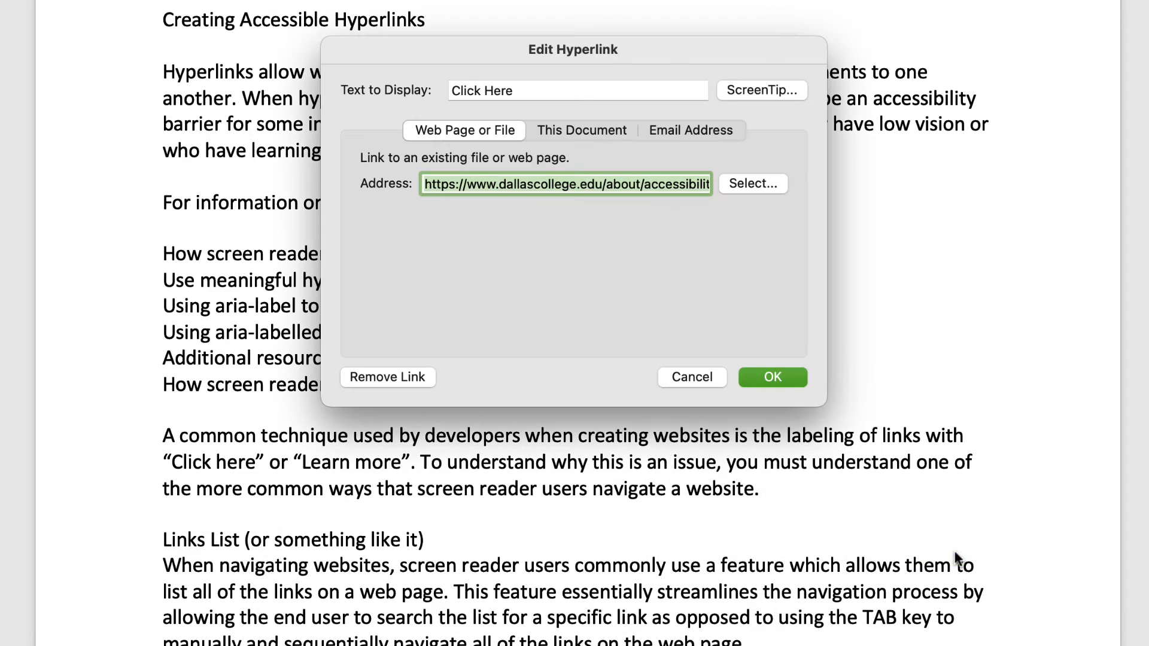
click(559, 91)
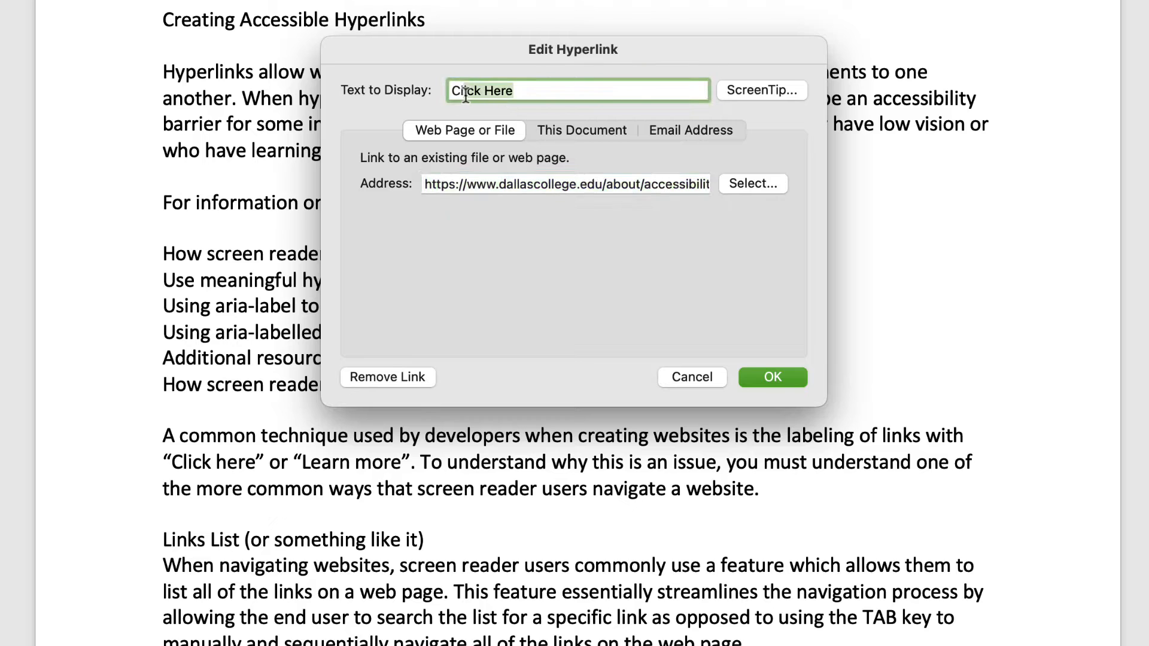
text(Screen Reader Example)
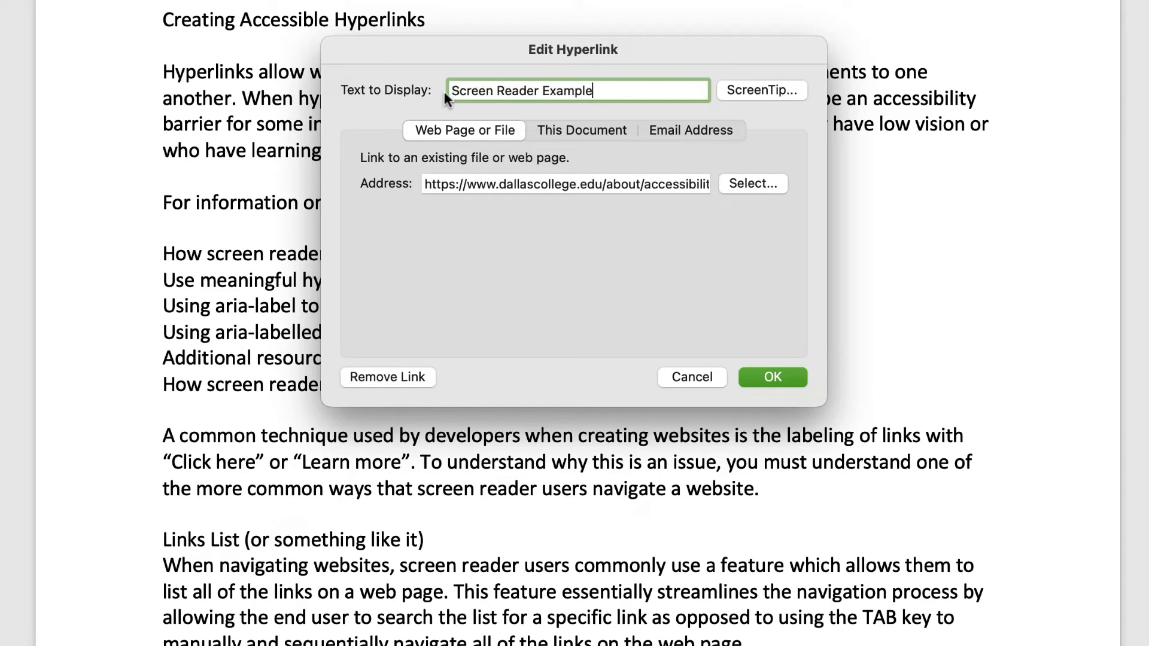
click(772, 377)
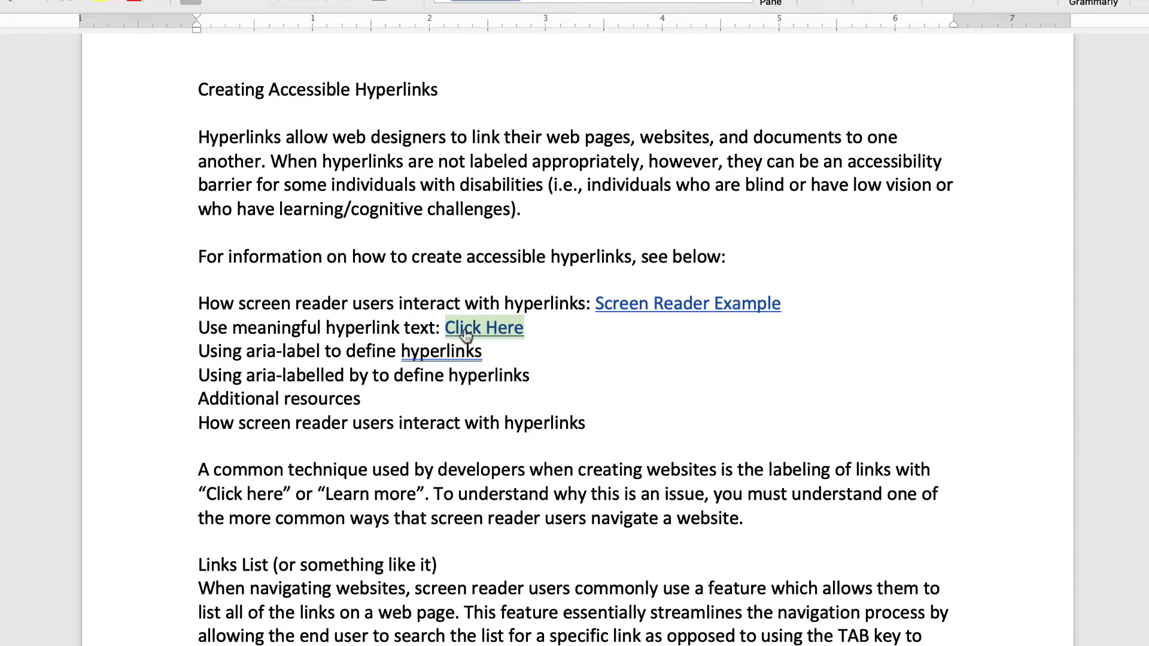
Change the second link's Text to Display to 'Hyperlink Name Examples' using Command+K
key(super+k)
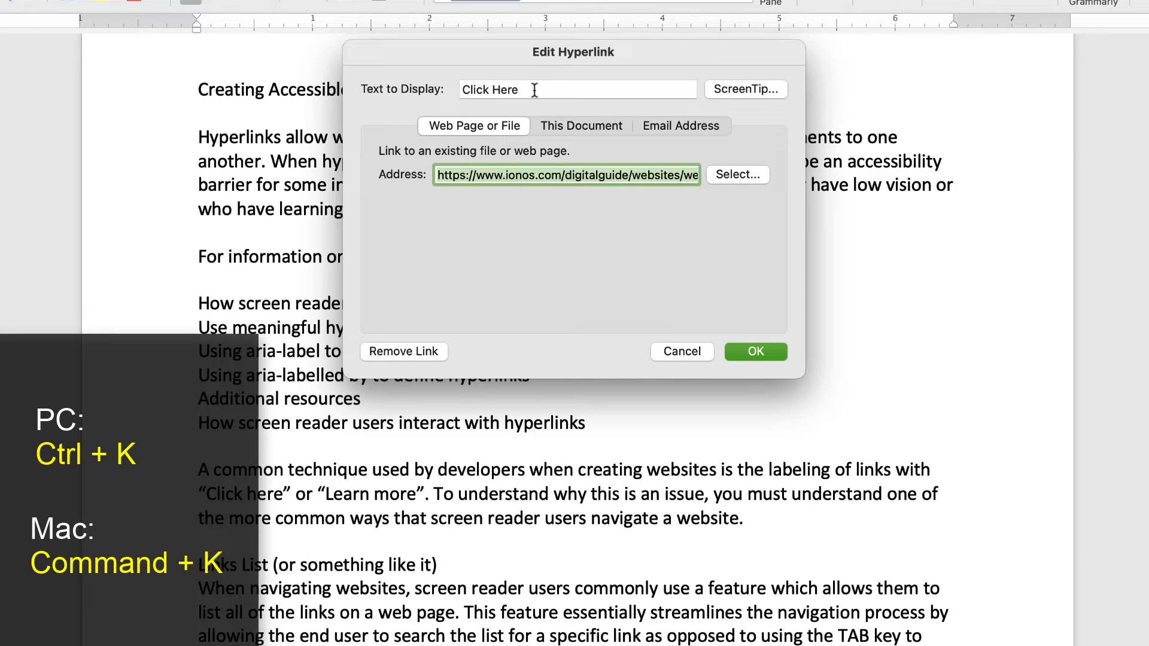
drag(535, 89, 484, 89)
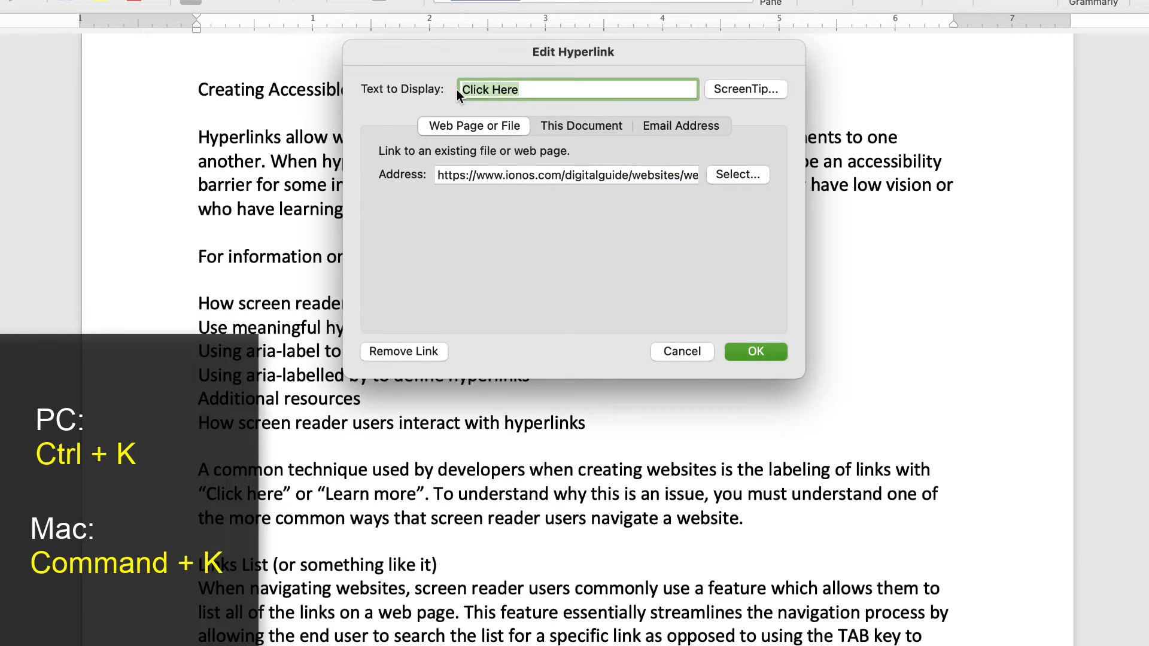
text(Hyperlink Name Examples)
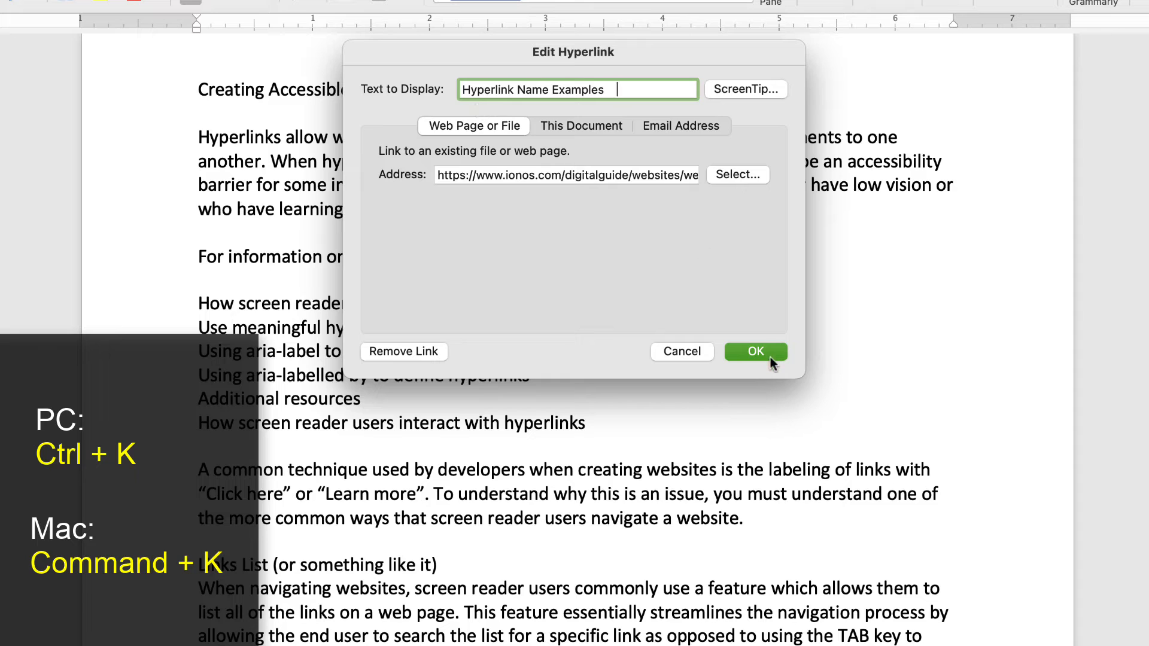
click(757, 352)
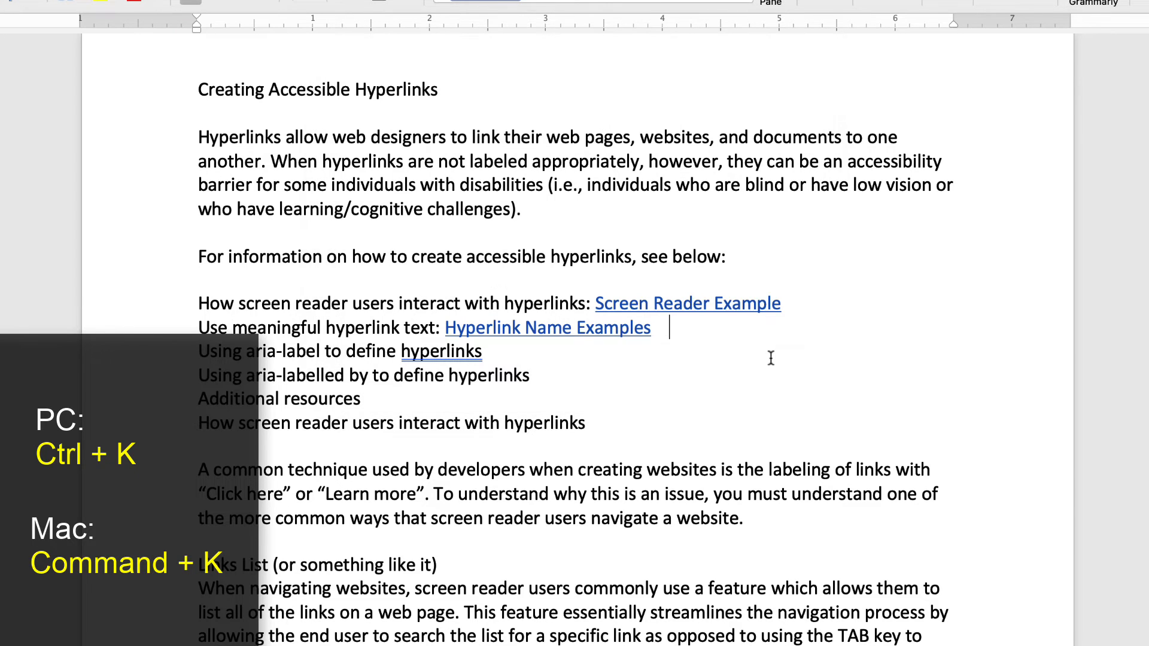